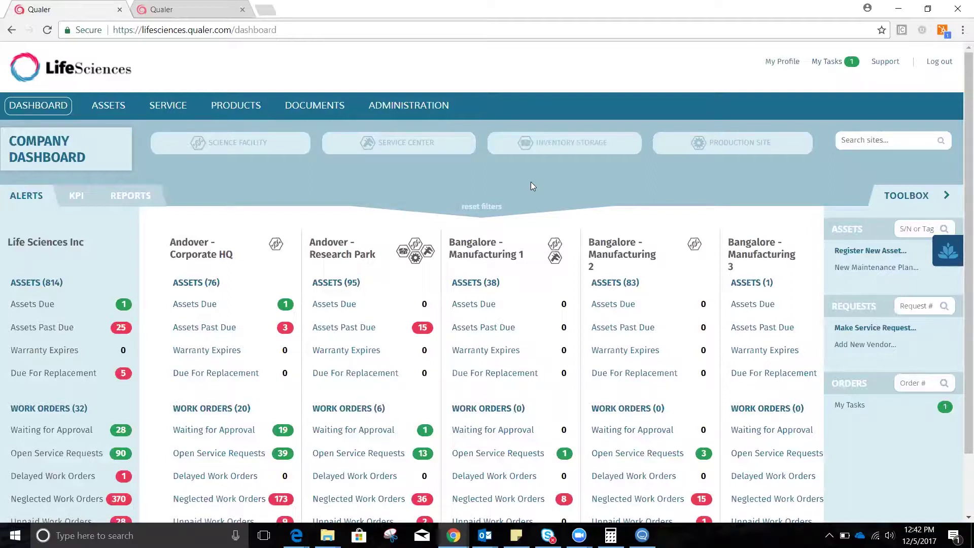
From the Company Dashboard, reveal the ASSETS menu's dropdown of asset management pages
{"action": "mouse_move", "coordinate": [109, 109]}
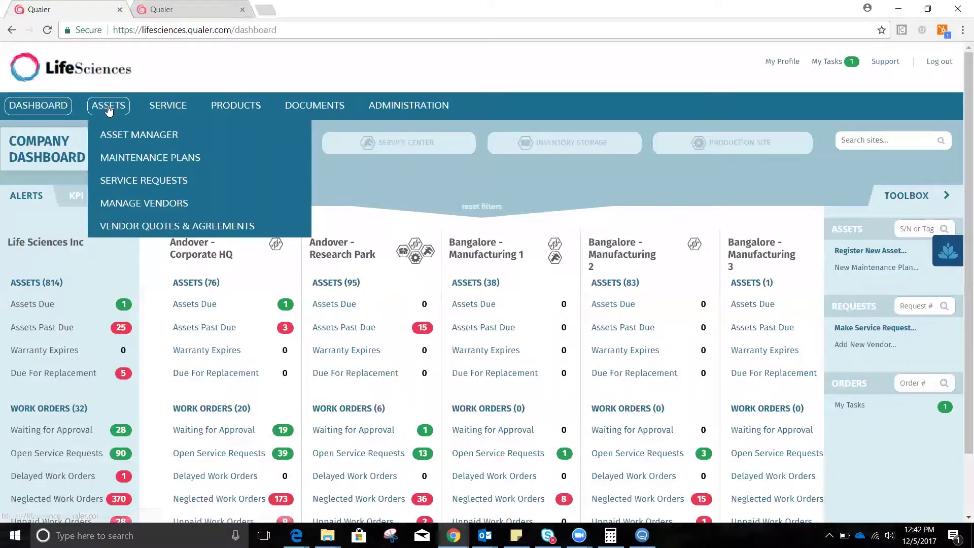
Find serial 004488 in Asset Manager and start a service request for the Eppendorf pipette
{"action": "left_click", "coordinate": [146, 136]}
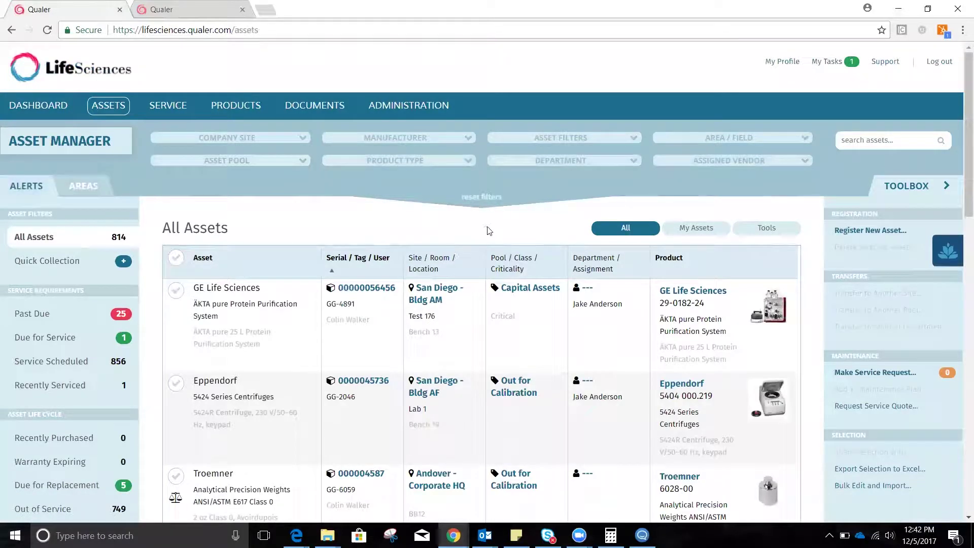
{"action": "right_click", "coordinate": [860, 141]}
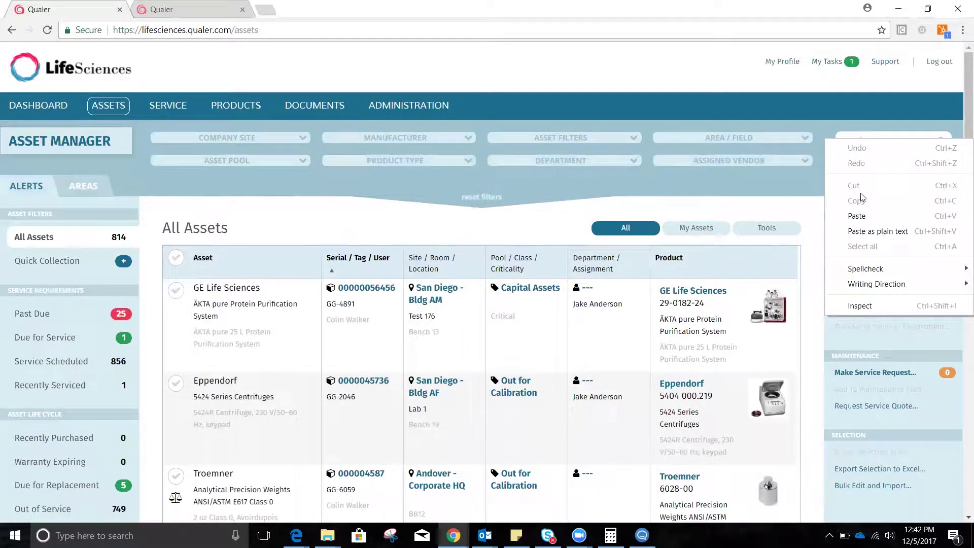
{"action": "left_click", "coordinate": [862, 217]}
{"action": "key", "text": "Return"}
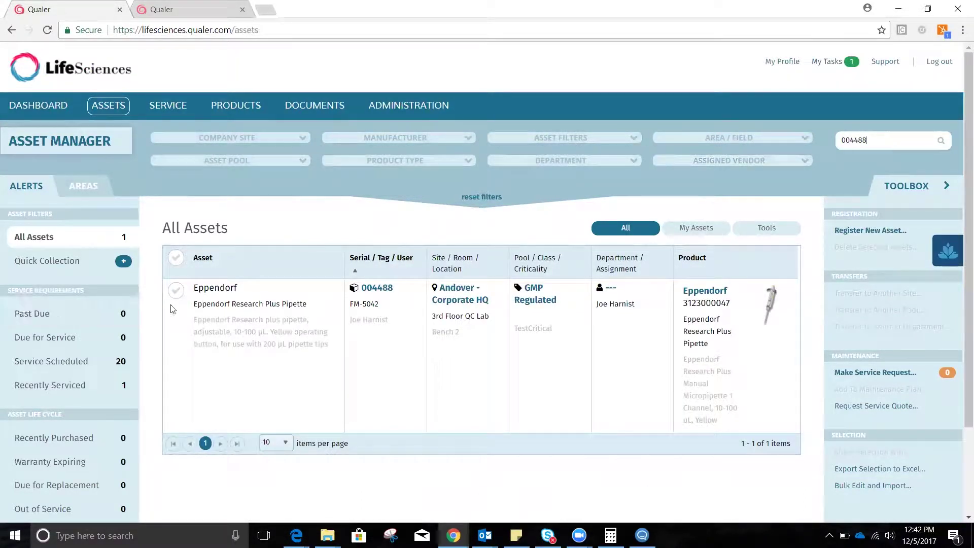
{"action": "left_click", "coordinate": [177, 292]}
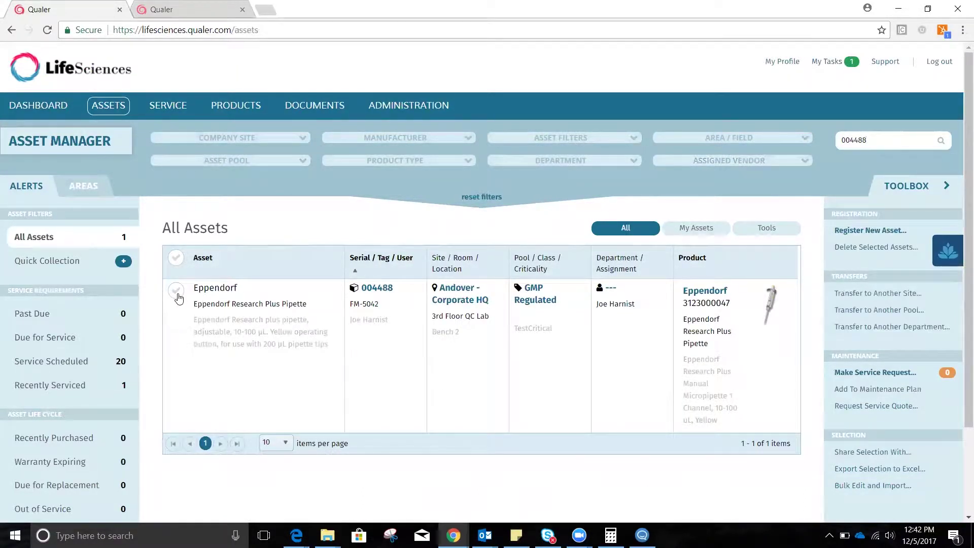
{"action": "left_click", "coordinate": [873, 373]}
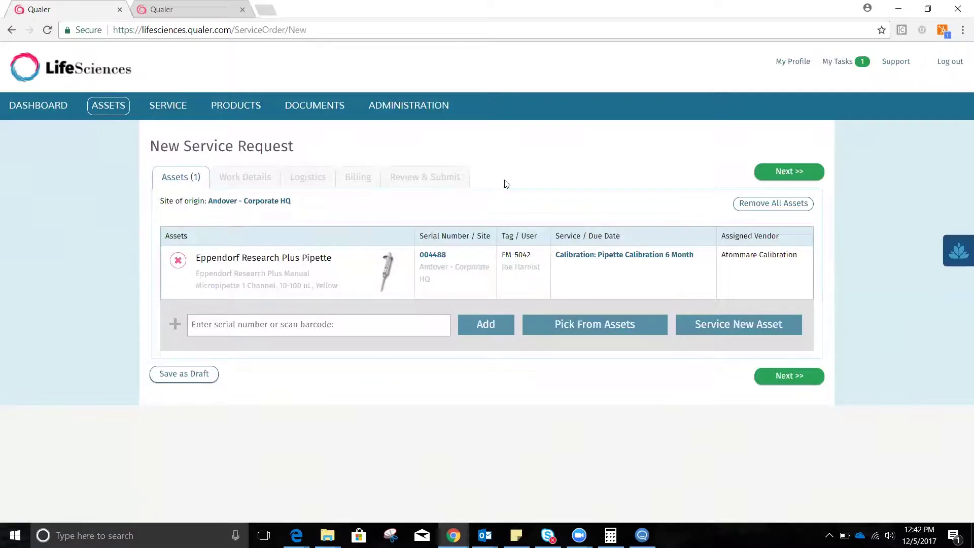
Advance to Work Details: Accredited Calibration $55.00 plus o-Ring replacement, $63.25 total
{"action": "left_click", "coordinate": [776, 172]}
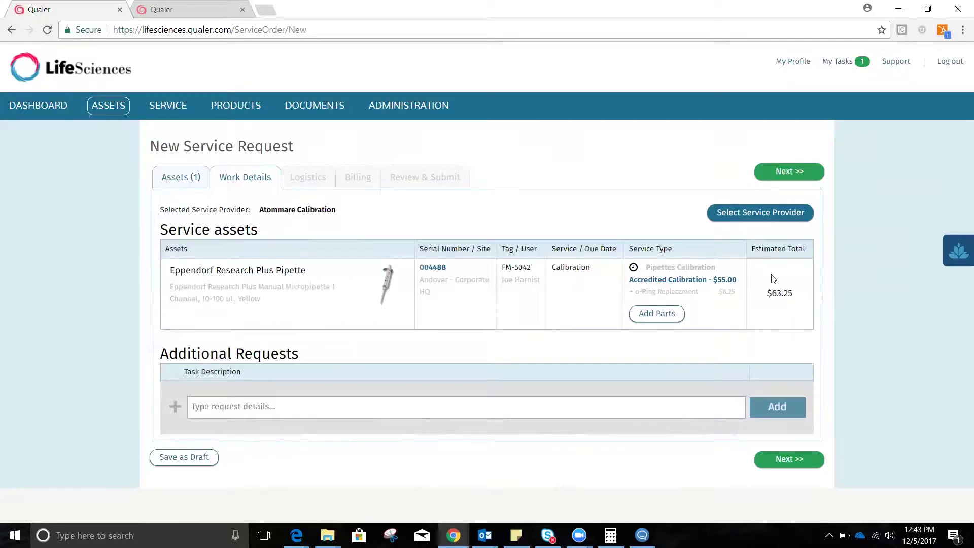
On Logistics, set the service timeframe to Now (urgent) after trying the date options
{"action": "left_click", "coordinate": [785, 172]}
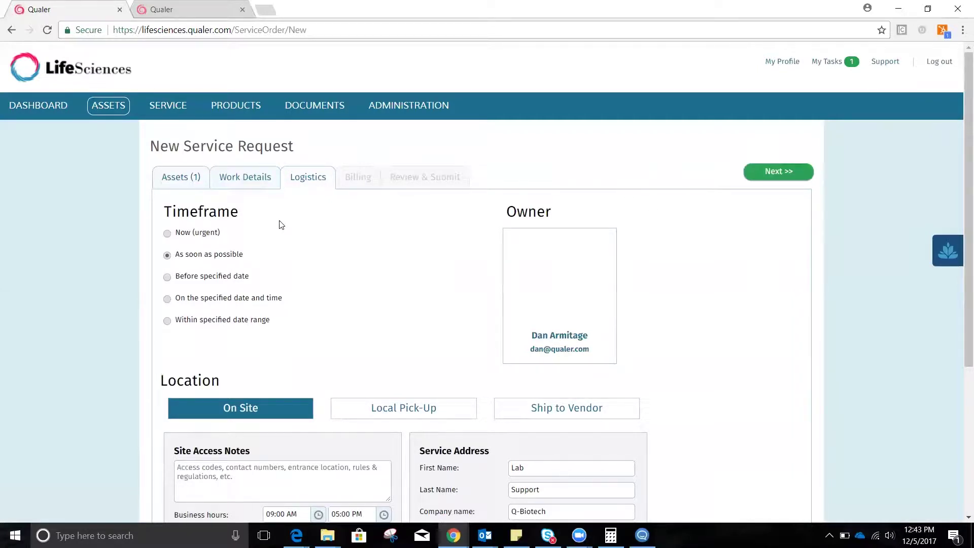
{"action": "left_click", "coordinate": [167, 300]}
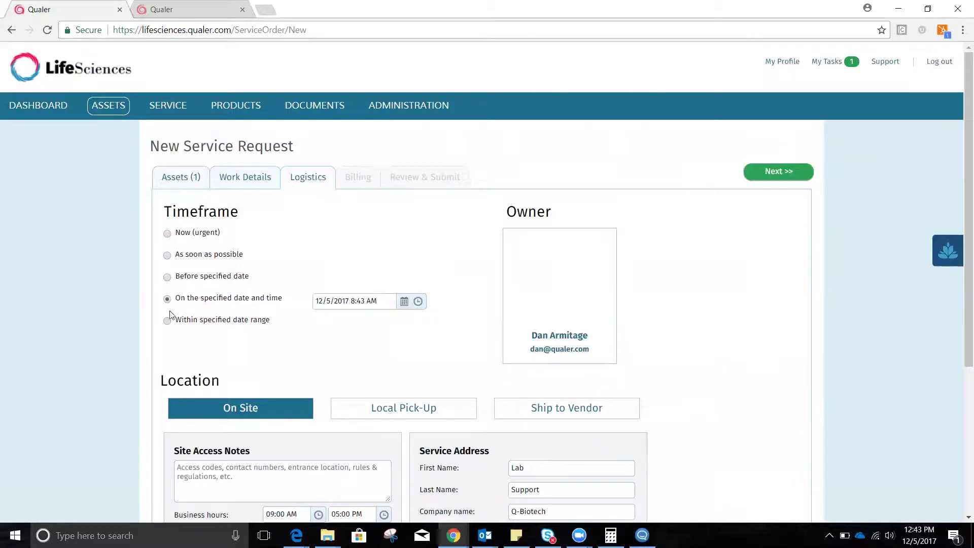
{"action": "left_click", "coordinate": [168, 323]}
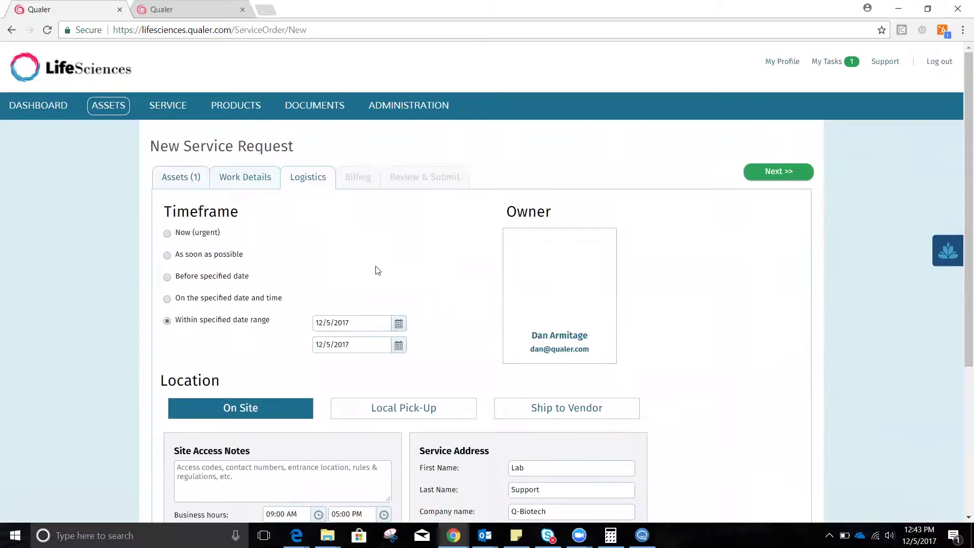
{"action": "left_click", "coordinate": [168, 234]}
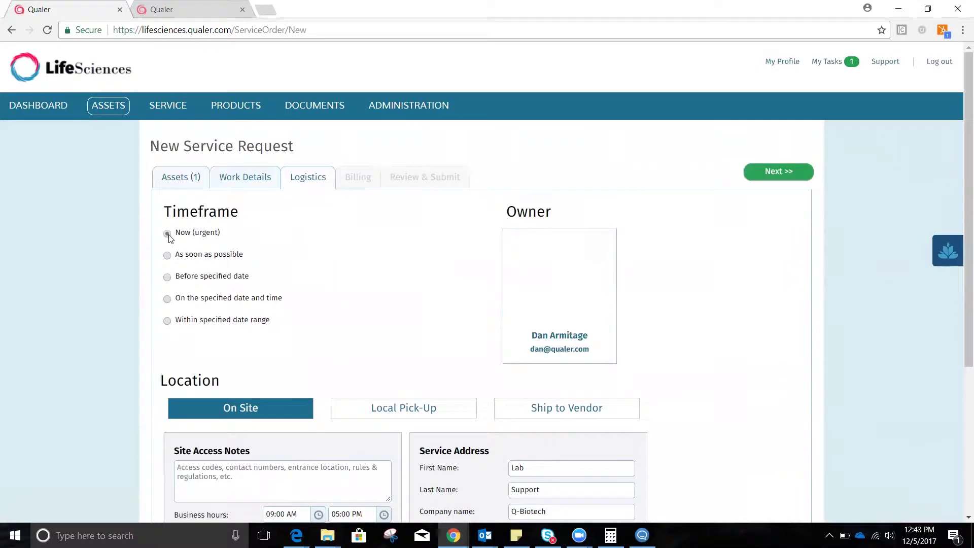
Add a Site Access Note saying whom to ask for, and continue to Billing
{"action": "scroll", "coordinate": [325, 301], "scroll_direction": "down", "scroll_amount": 2}
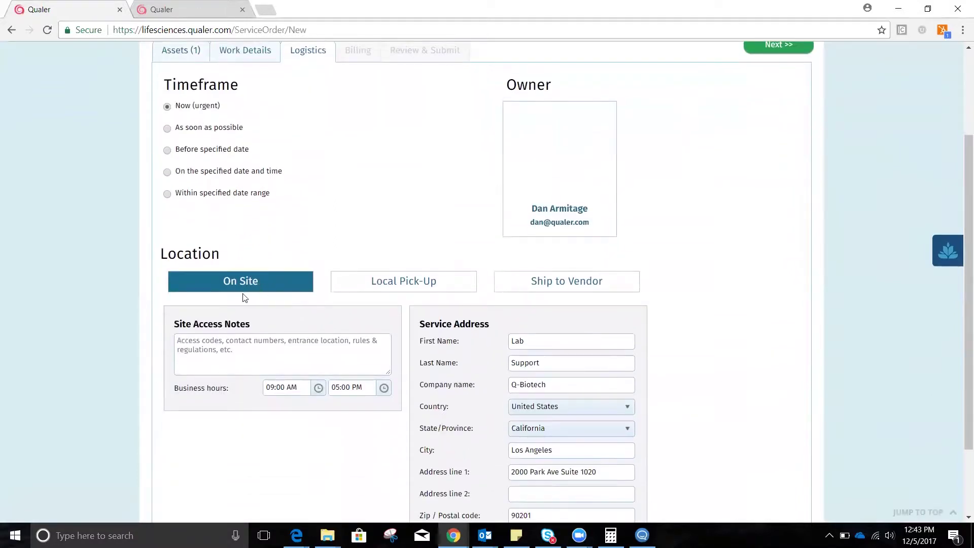
{"action": "left_click", "coordinate": [240, 342]}
{"action": "type", "text": "Ask for Dan"}
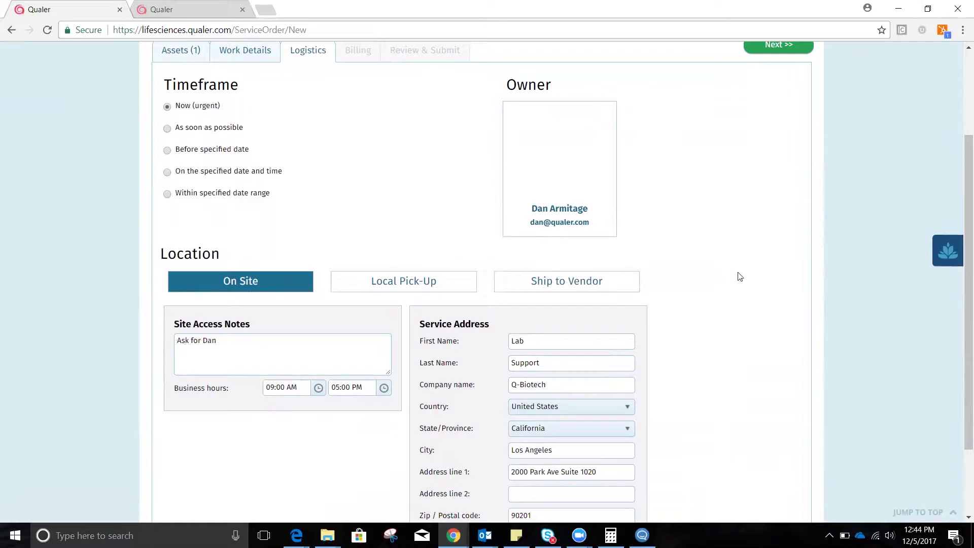
{"action": "scroll", "coordinate": [740, 275], "scroll_direction": "up", "scroll_amount": 3}
{"action": "left_click", "coordinate": [780, 171]}
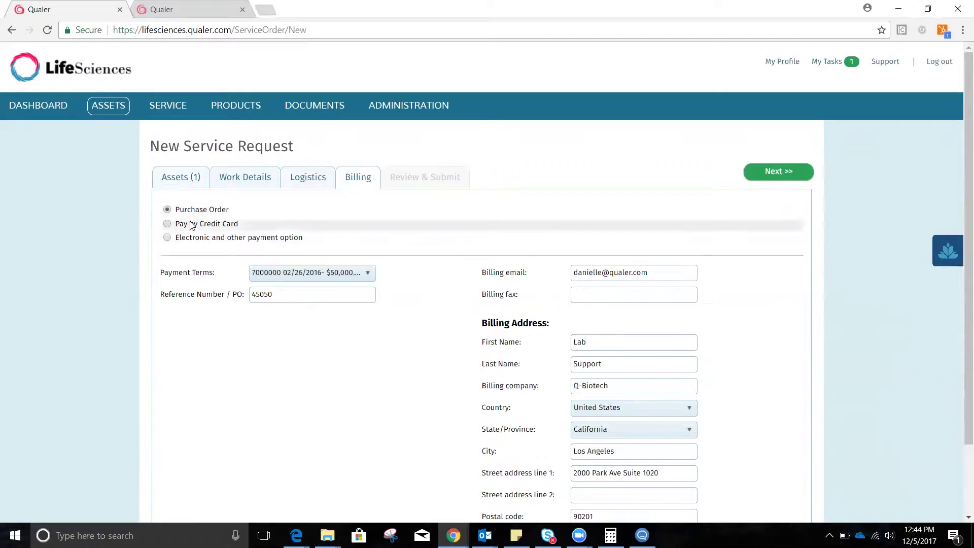
Preview Credit Card and Electronic payment options, then keep Purchase Order billing
{"action": "left_click", "coordinate": [168, 223]}
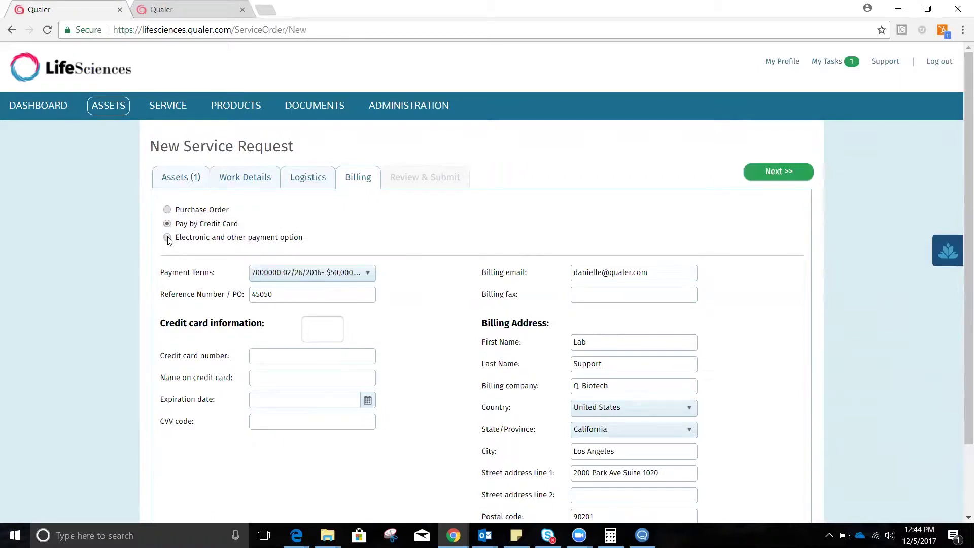
{"action": "left_click", "coordinate": [167, 238]}
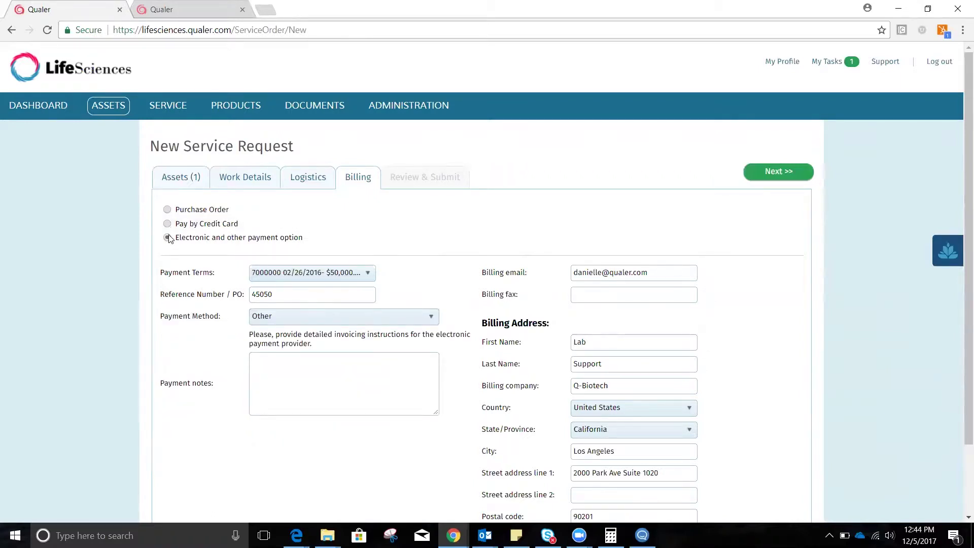
{"action": "left_click", "coordinate": [167, 209]}
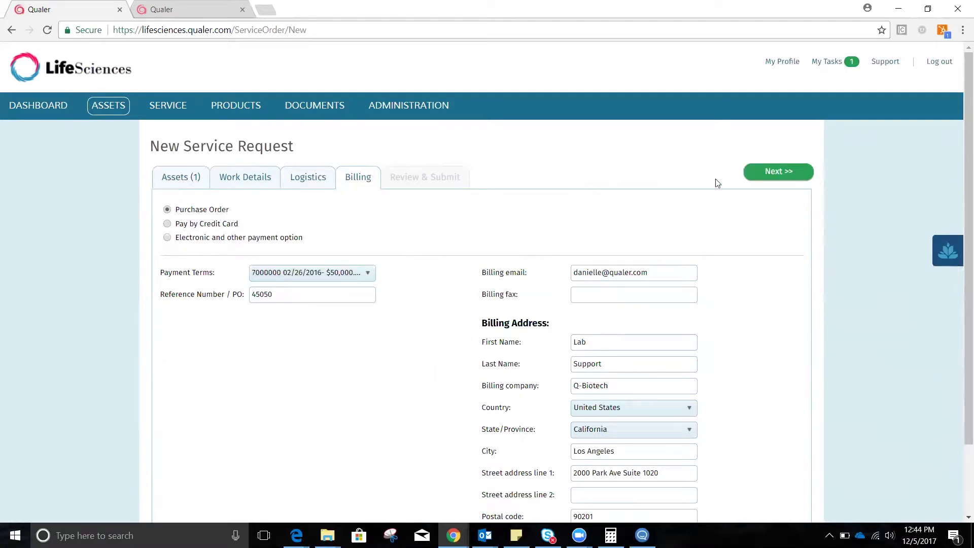
Submit the service order with 'NOTES' as the special request and confirm it
{"action": "left_click", "coordinate": [779, 172]}
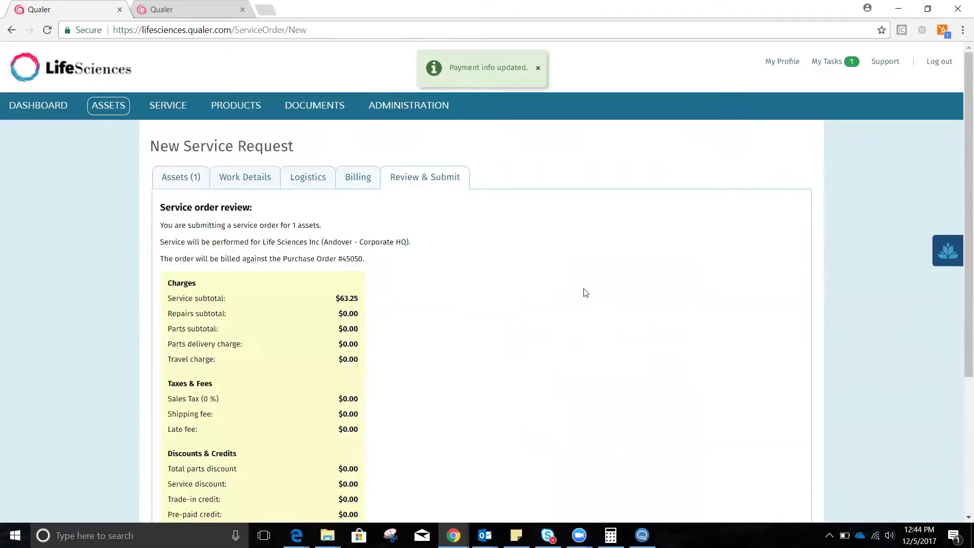
{"action": "scroll", "coordinate": [595, 288], "scroll_direction": "down", "scroll_amount": 4}
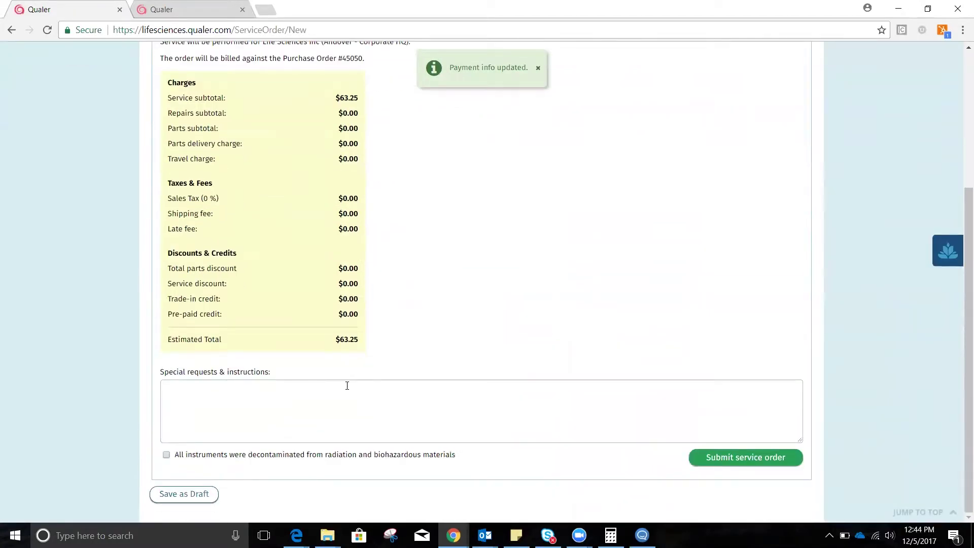
{"action": "type", "text": "TES"}
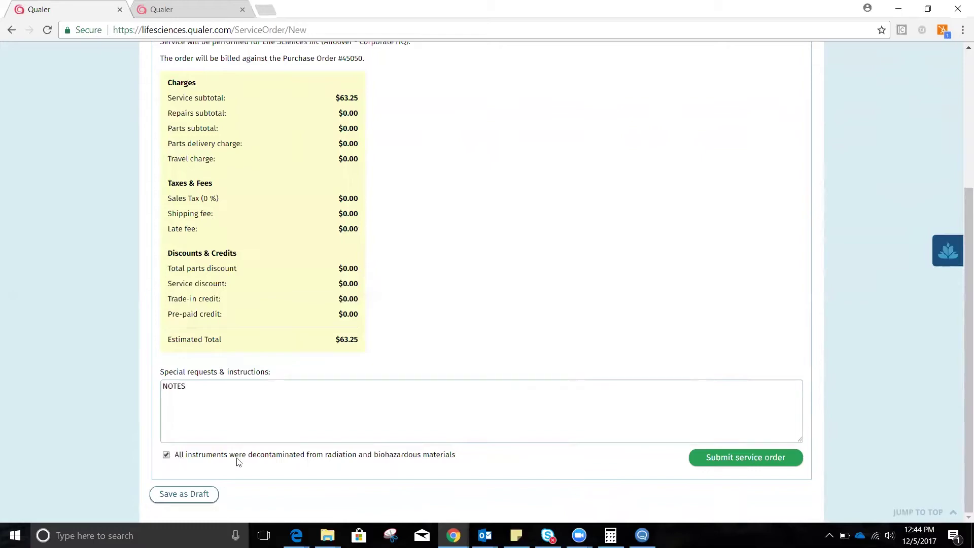
{"action": "left_click", "coordinate": [750, 457]}
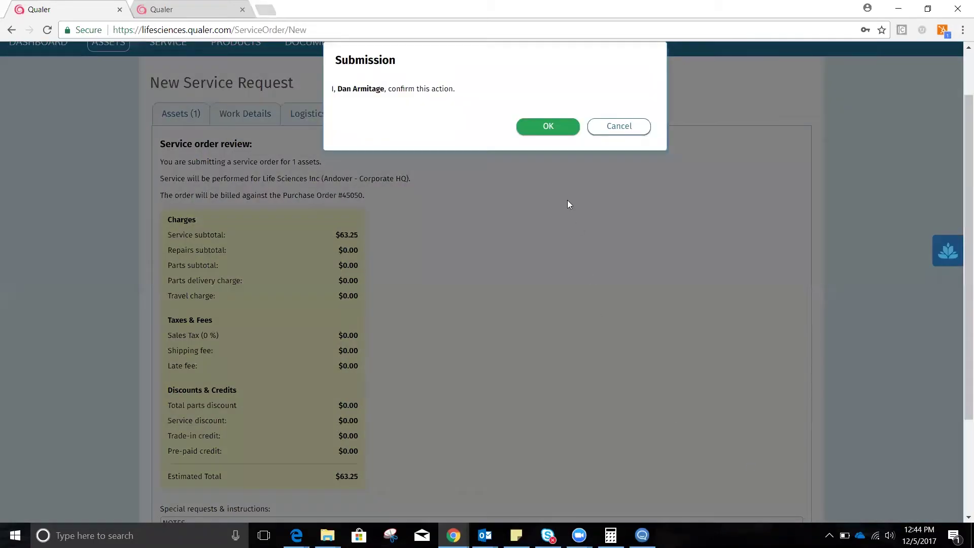
{"action": "left_click", "coordinate": [548, 126]}
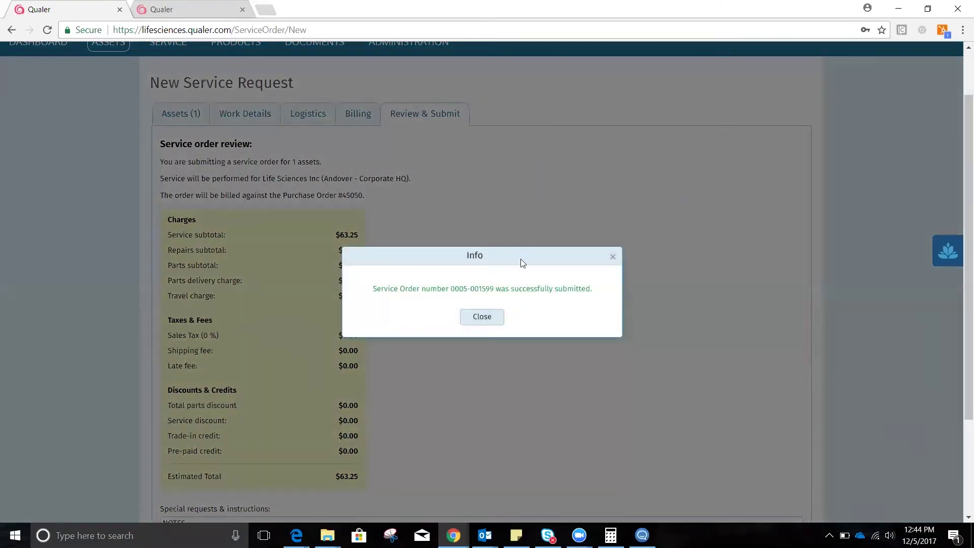
Open the new order, review its Billing, Logistics and Work Details tabs, and approve it
{"action": "left_click", "coordinate": [481, 316]}
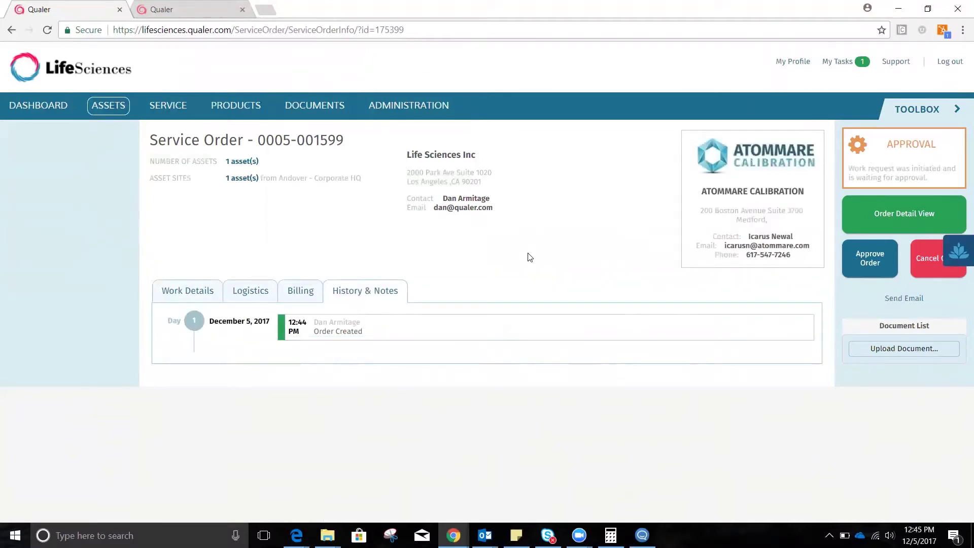
{"action": "left_click", "coordinate": [303, 294]}
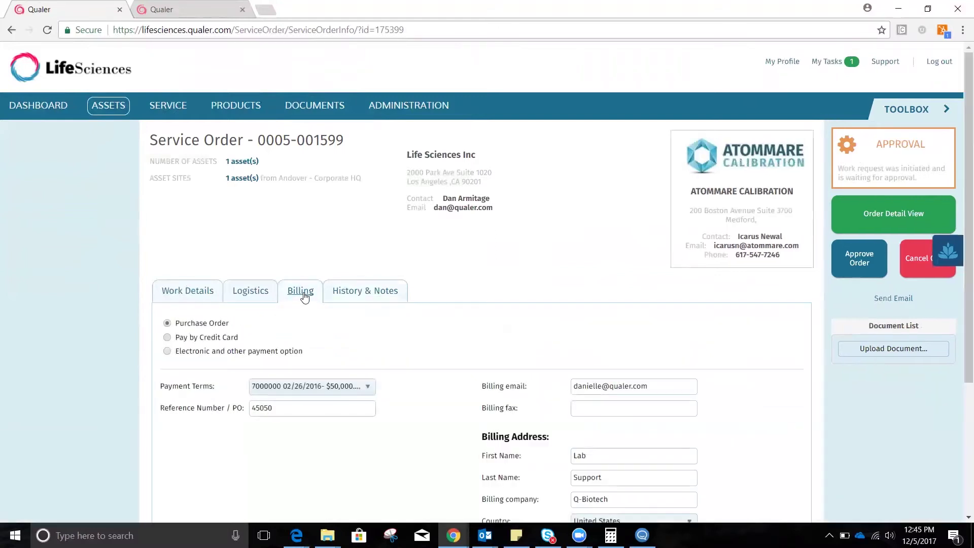
{"action": "left_click", "coordinate": [252, 292]}
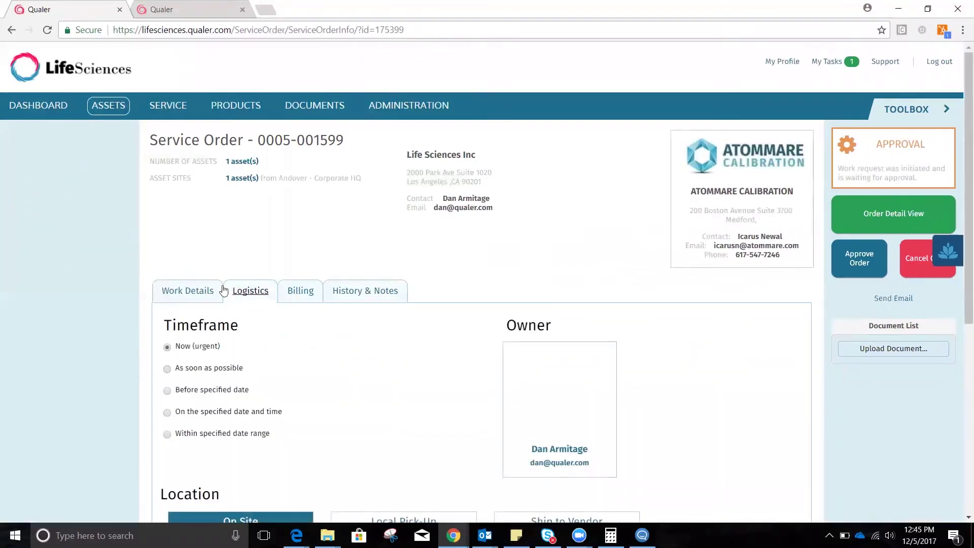
{"action": "left_click", "coordinate": [183, 290]}
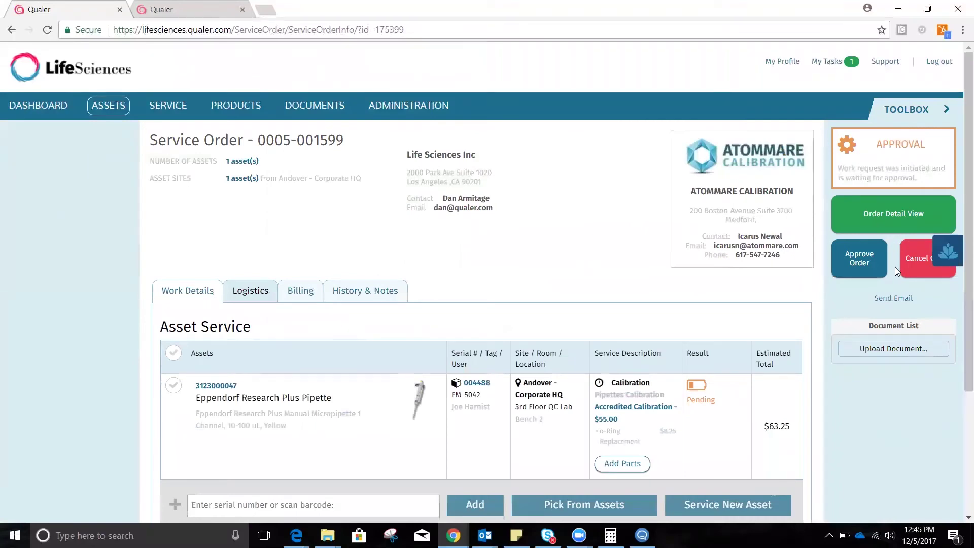
{"action": "left_click", "coordinate": [857, 257]}
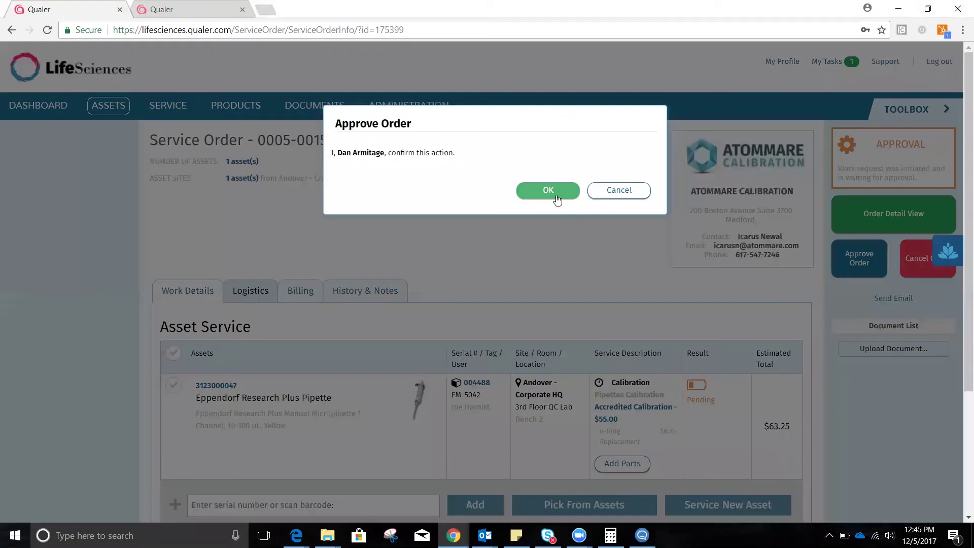
{"action": "left_click", "coordinate": [548, 190]}
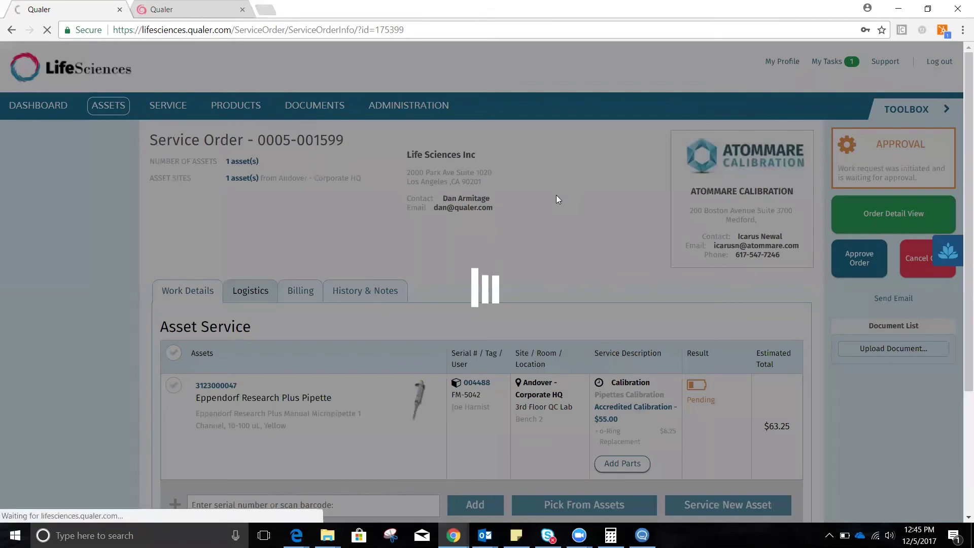